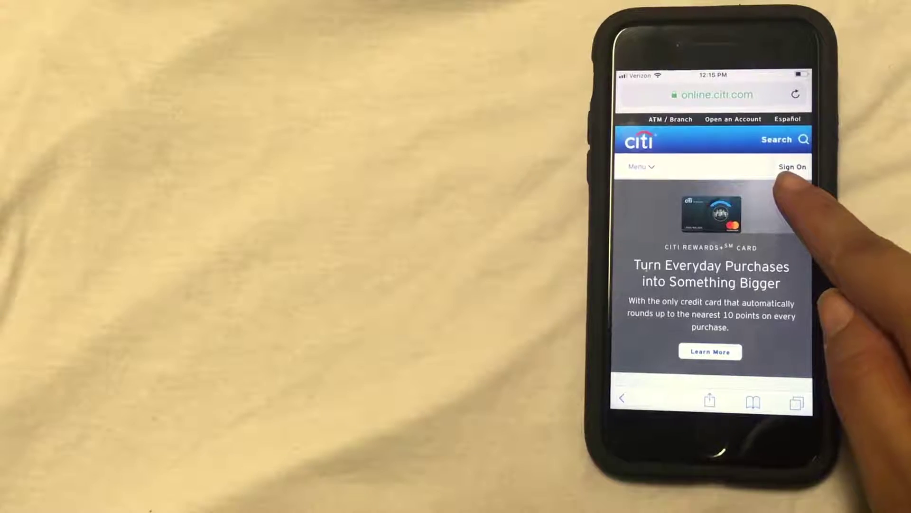
Step: Bring up the Citi online banking Sign On form, then dismiss it
left_click(792, 167)
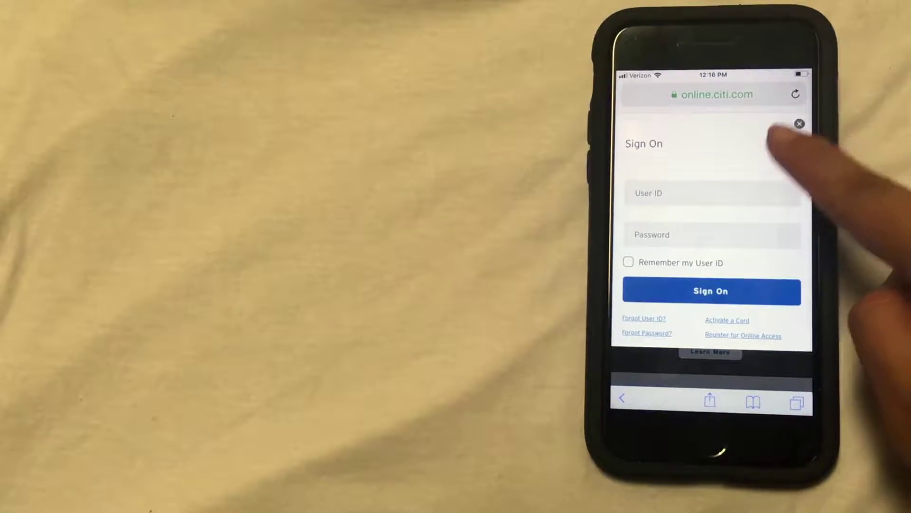
left_click(799, 124)
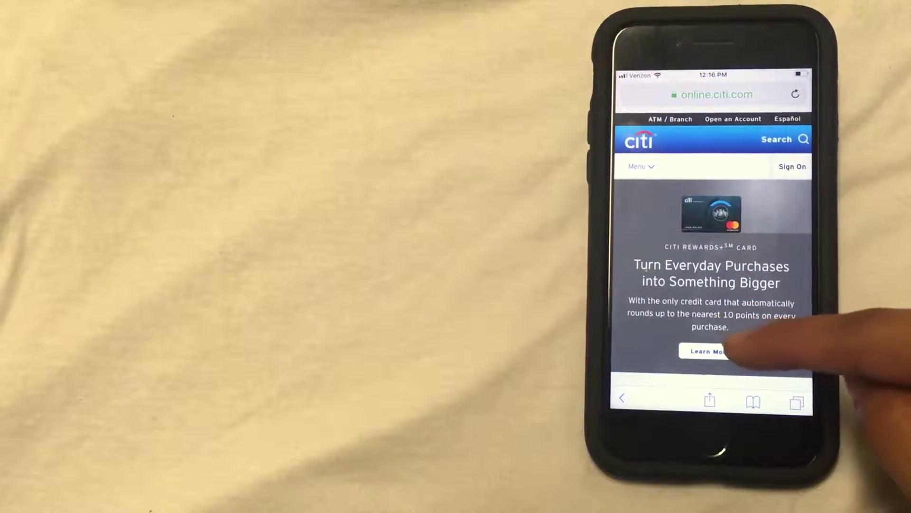
scroll(733, 326, "down", 1)
scroll(733, 326, "down", 3)
scroll(833, 235, "down", 5)
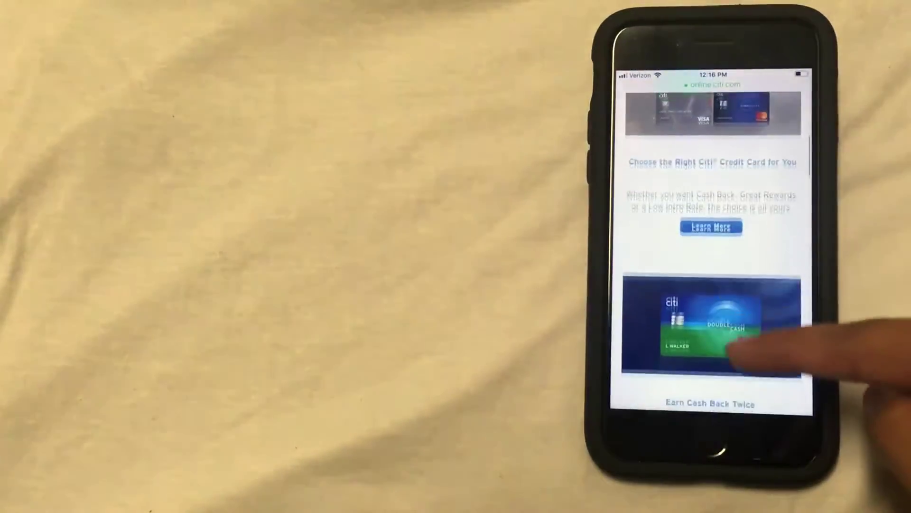
scroll(784, 346, "down", 5)
scroll(755, 153, "down", 5)
scroll(773, 356, "down", 5)
scroll(712, 249, "down", 5)
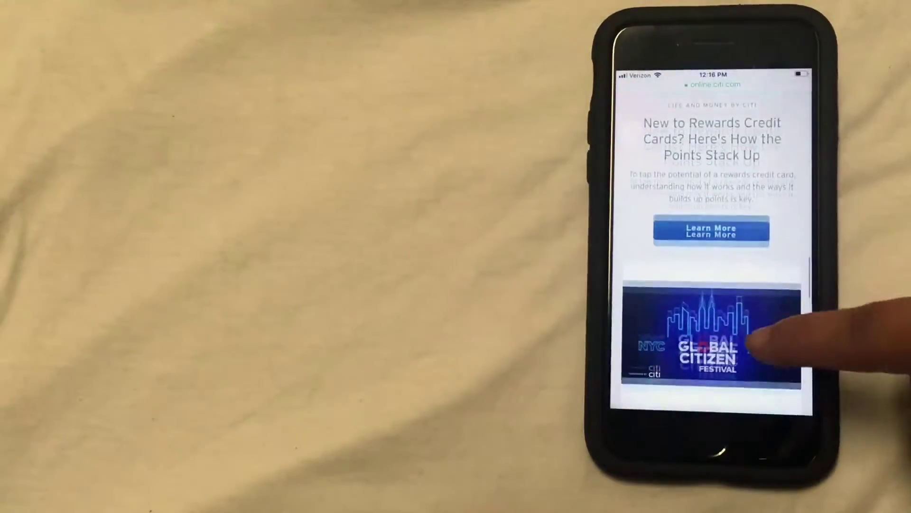
scroll(813, 345, "down", 5)
scroll(762, 193, "down", 5)
scroll(742, 220, "up", 5)
scroll(722, 295, "up", 2)
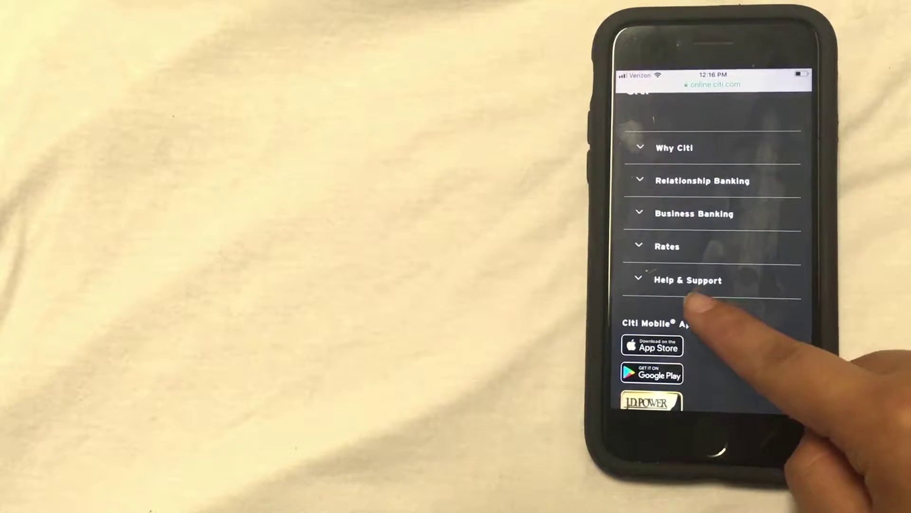
Step: Expand the footer's Help & Support links and go to Contact Us
left_click(694, 278)
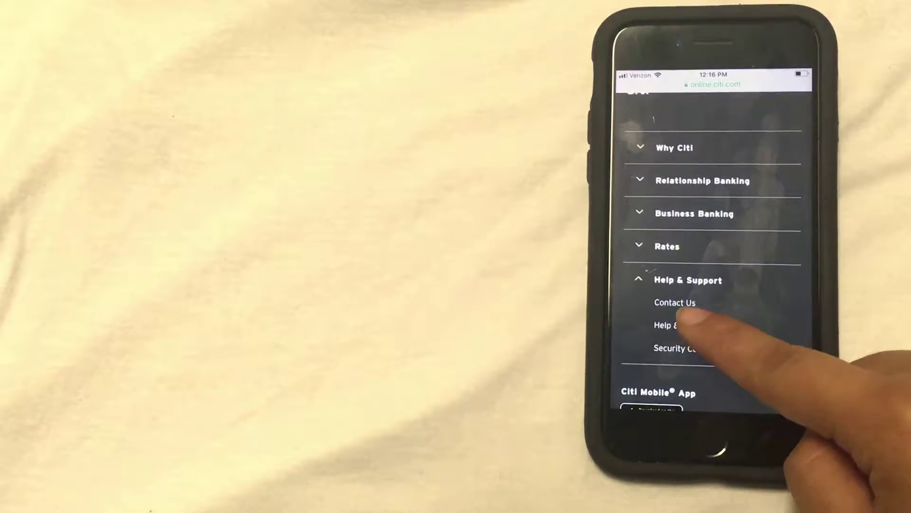
left_click(662, 303)
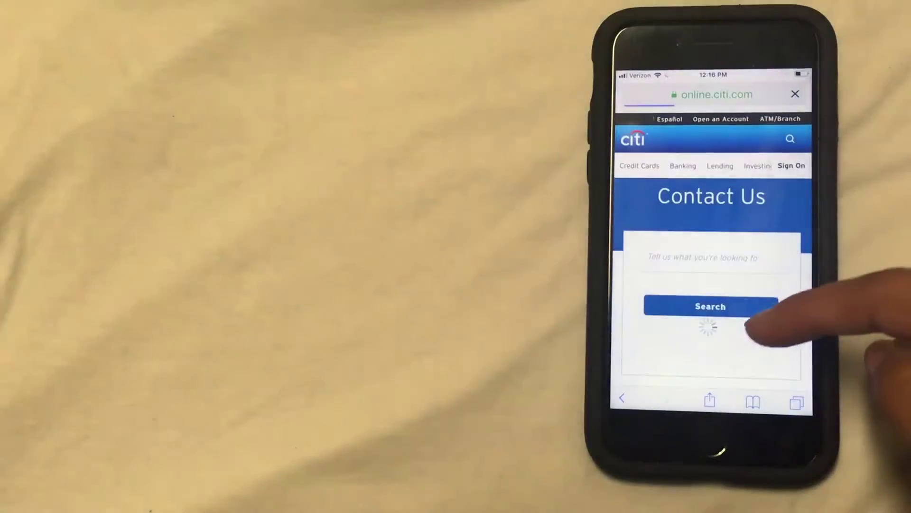
scroll(752, 324, "down", 3)
scroll(752, 325, "down", 2)
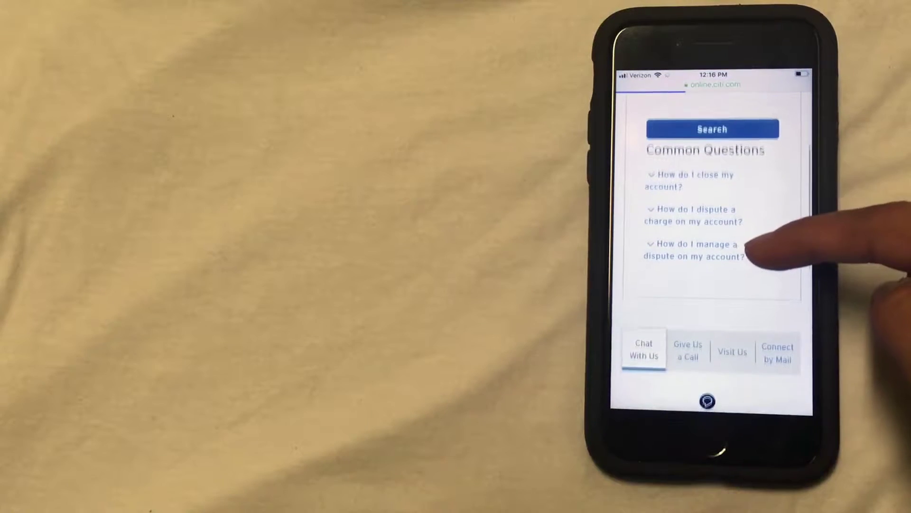
scroll(747, 217, "down", 2)
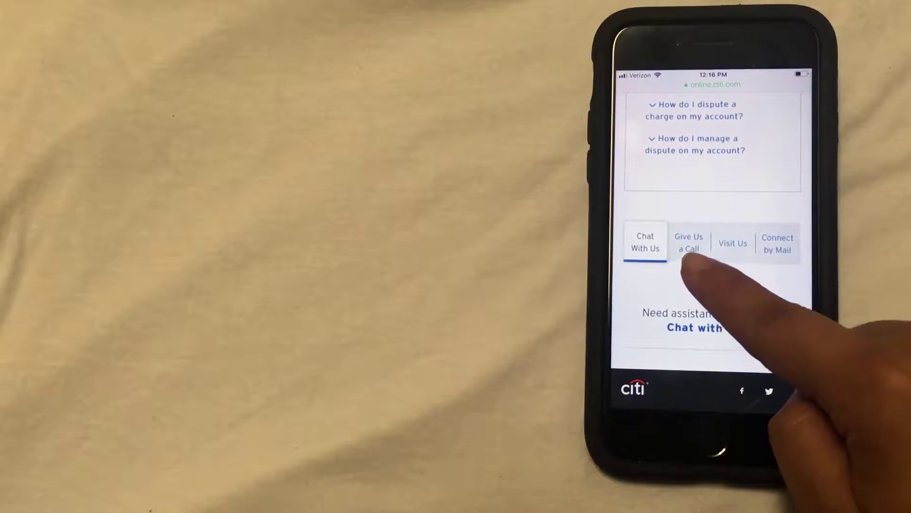
Step: Show the Give Us a Call options and expand Banking to reveal Online Banking Support numbers
left_click(687, 242)
scroll(756, 285, "down", 1)
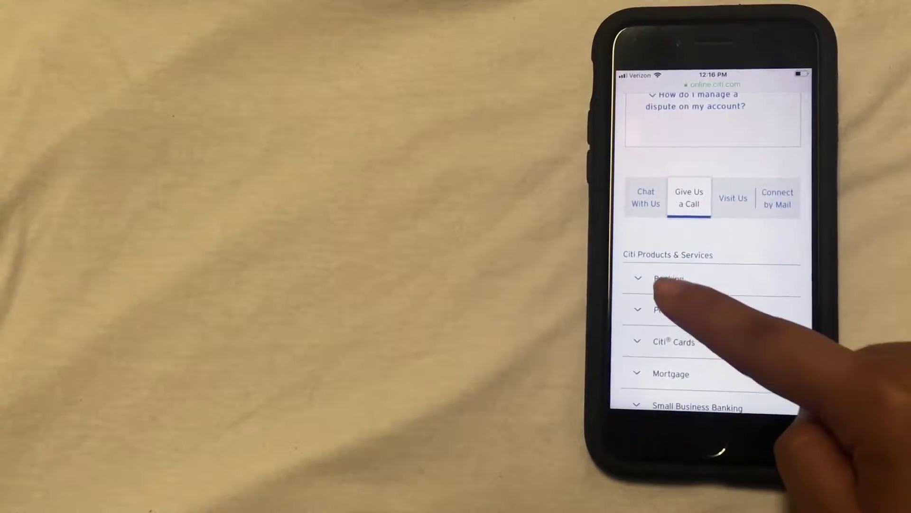
left_click(694, 278)
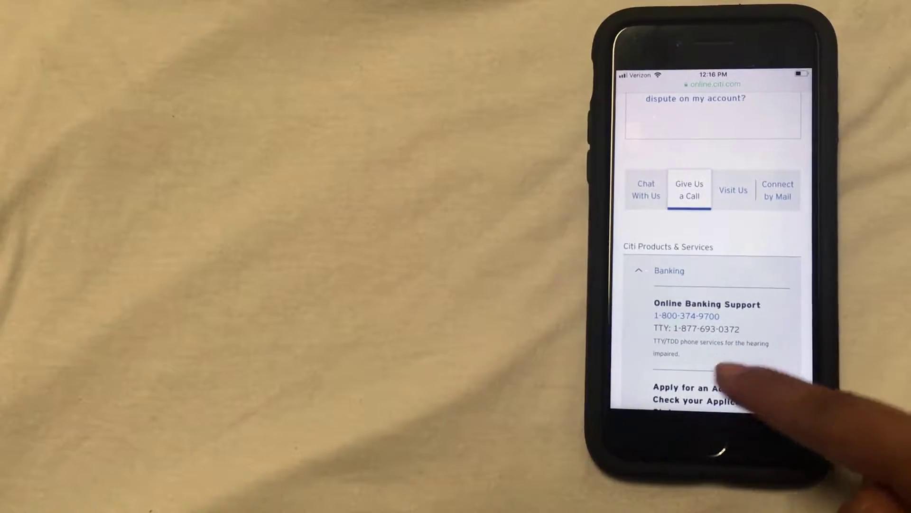